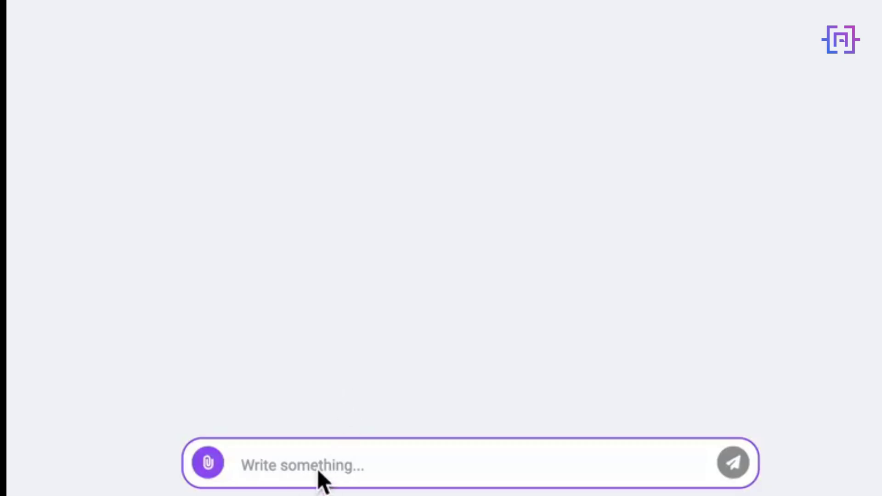
text(Explain)
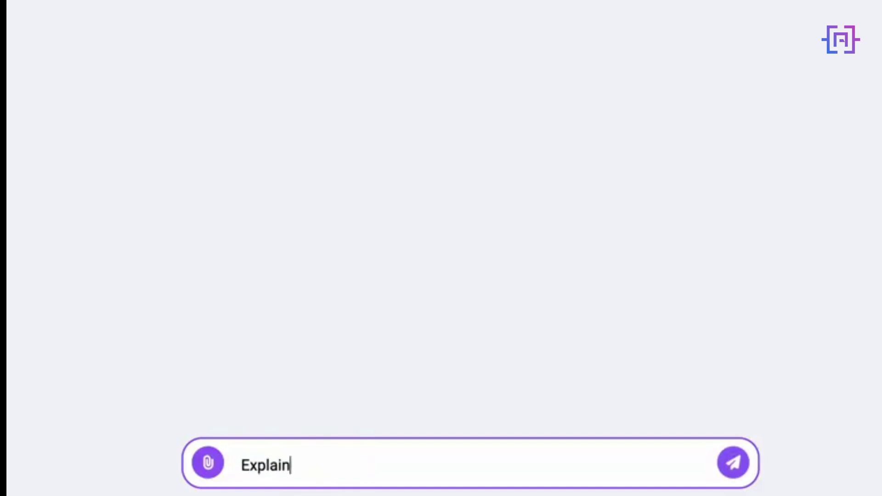
text( AI agents?)
Send the fastest-person, data-issues and paper-summary prompts, then reveal the agent template list.
key(Return)
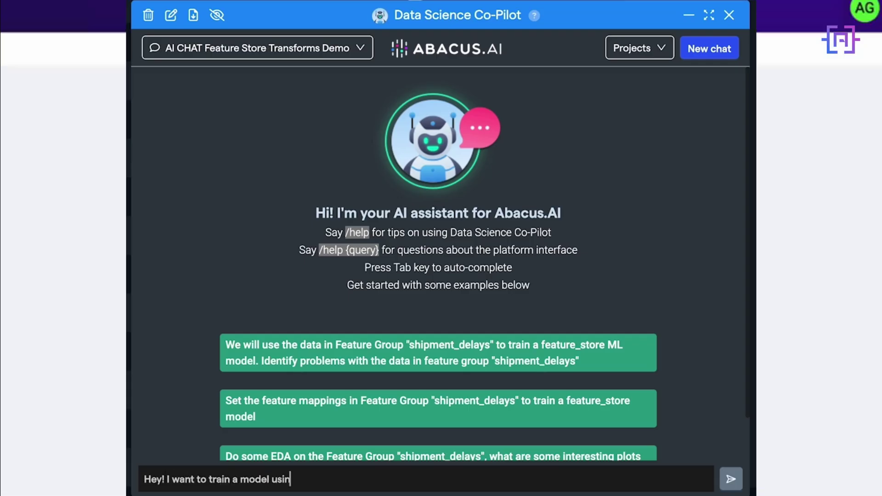
text( this data. Are there any issues with it?)
key(Return)
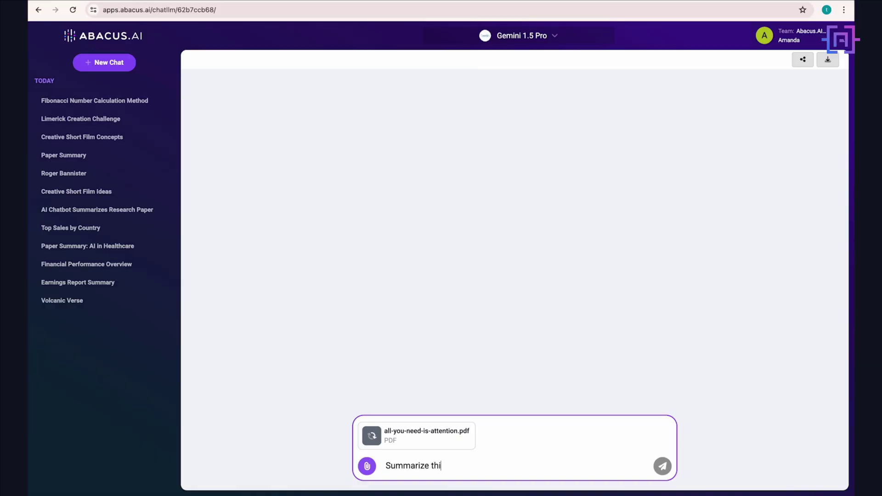
key(Return)
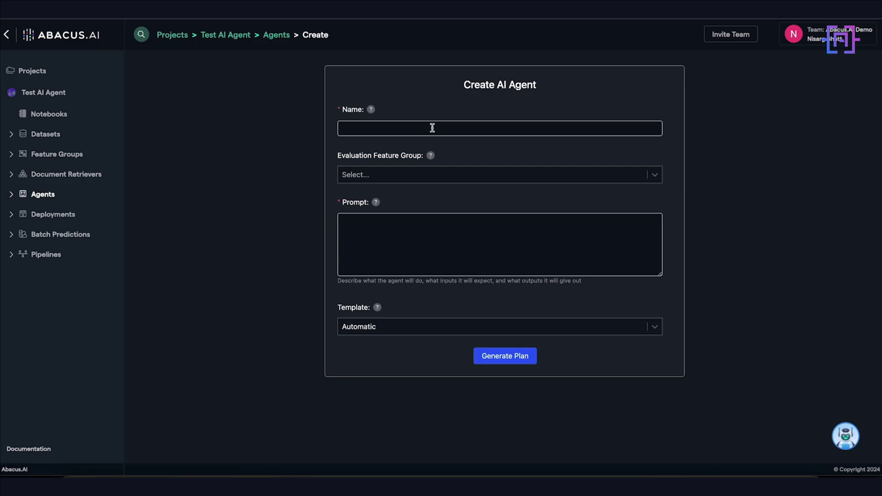
text(Marketing Campaign Feedback Agent with Comprehensive AnalysisCreate a marketing analysis agent that takes input customer feedback, customer id, feedback data, marketing campaign name, and the product name. It performs sentiment analysis on the customer feedback, and a bunch of other stuff - Like a comprehensive product analyses, suggestions about future actionable items, etc. Be creative here.)
click(492, 326)
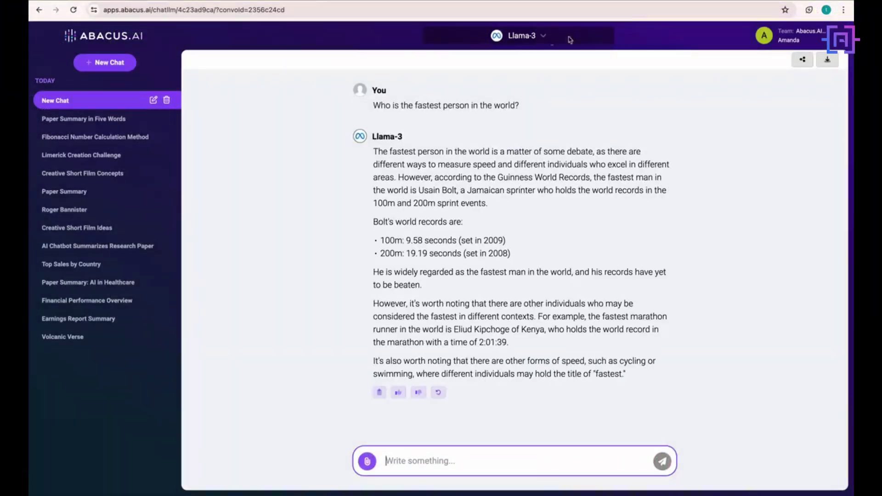
Switch to GPT-4 and resend the fastest-person question, then reopen the bot list for Claude Opus.
click(542, 37)
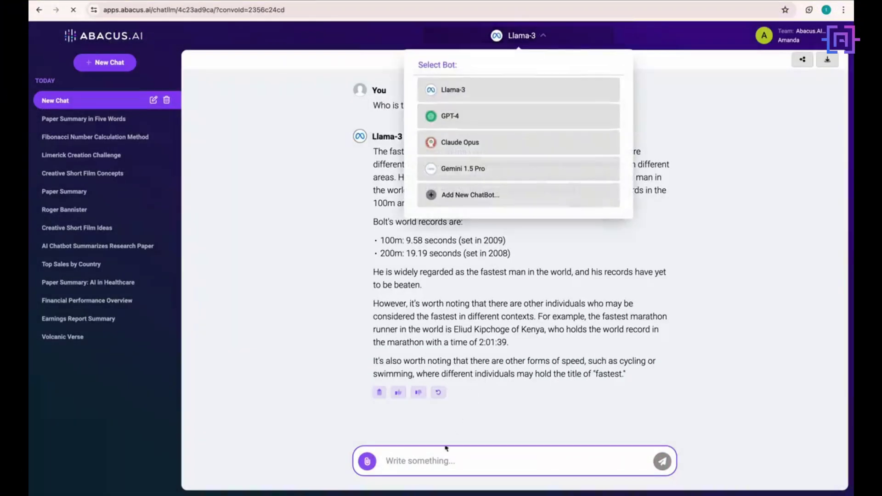
key(Return)
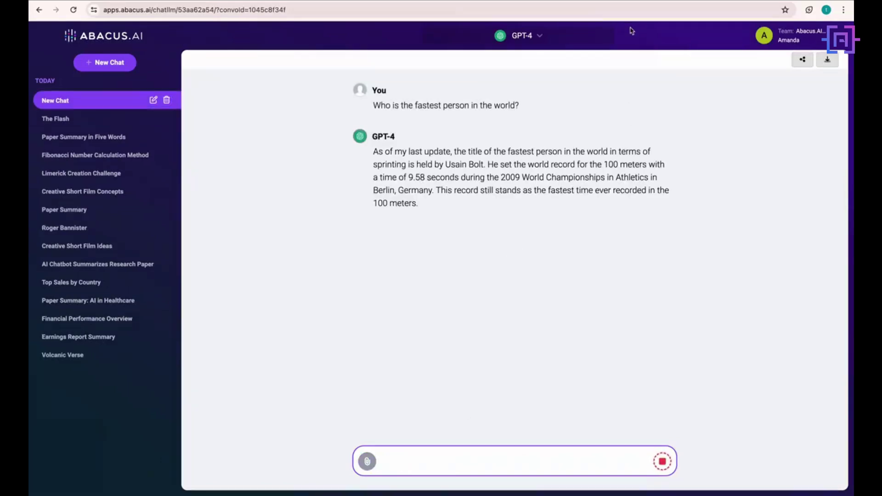
click(544, 35)
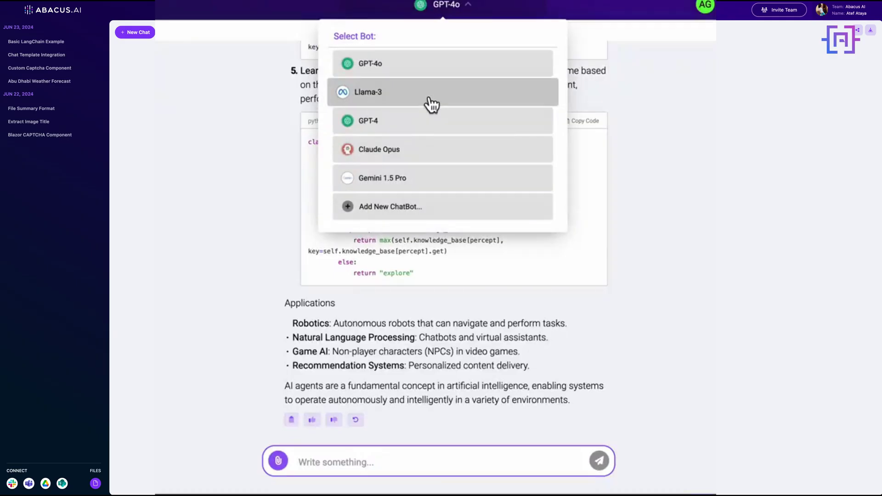
Switch to Llama-3, ask 'Explain AI agents?', then send the drafted proofreading message.
click(431, 104)
text(Explain AI agents)
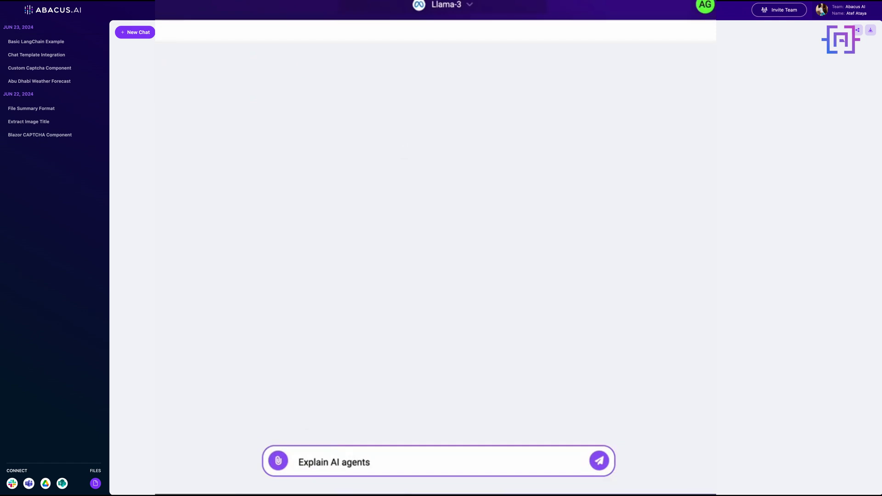
key(Return)
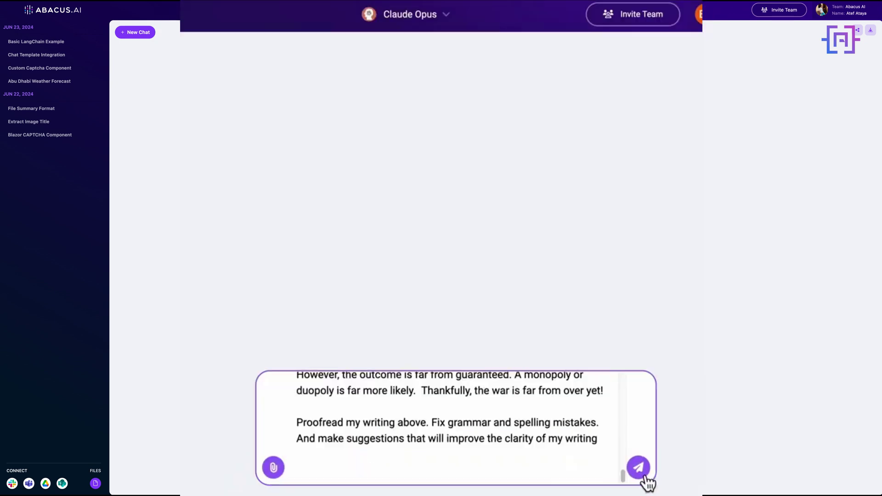
click(641, 475)
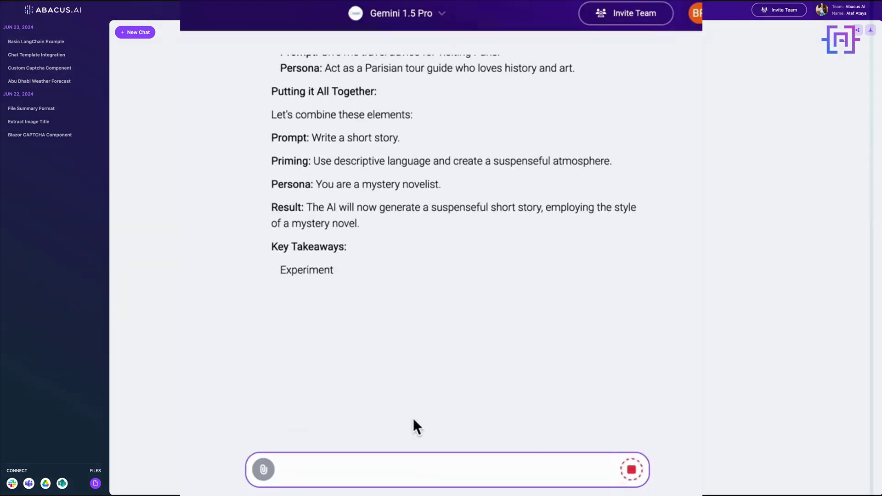
text(the delivery performance (on-time vs. late delivery) v)
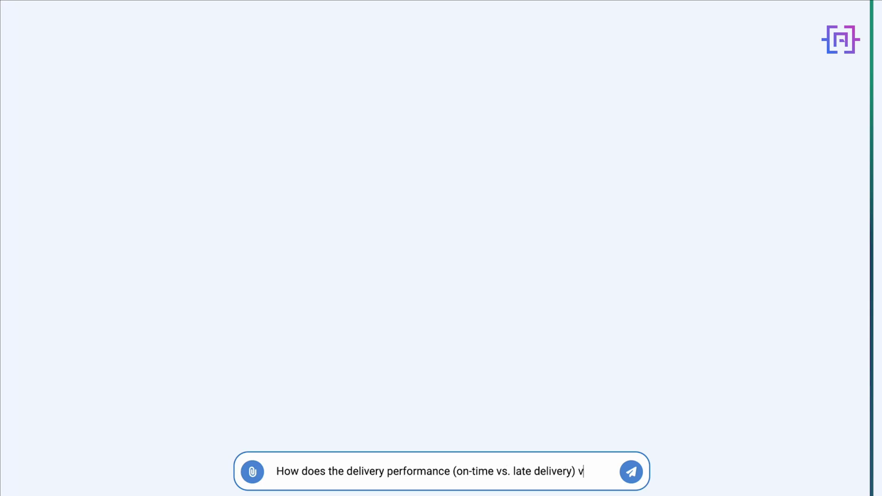
text(ary across different states or cities?)
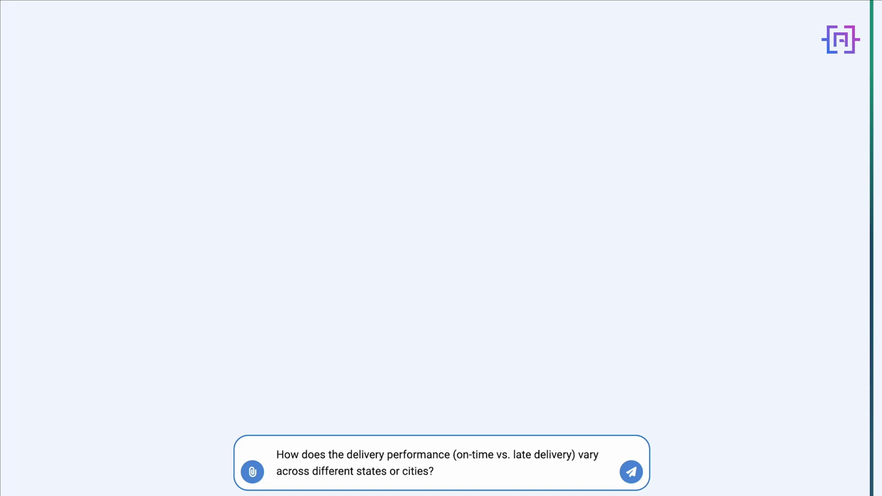
Ask how on-time versus late deliveries vary by state and city, show the SQL, and sort by late deliveries.
key(Return)
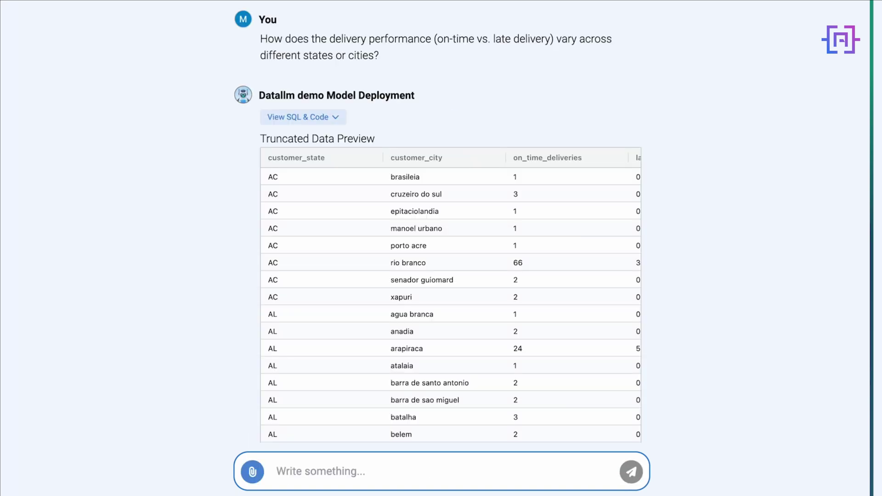
click(325, 117)
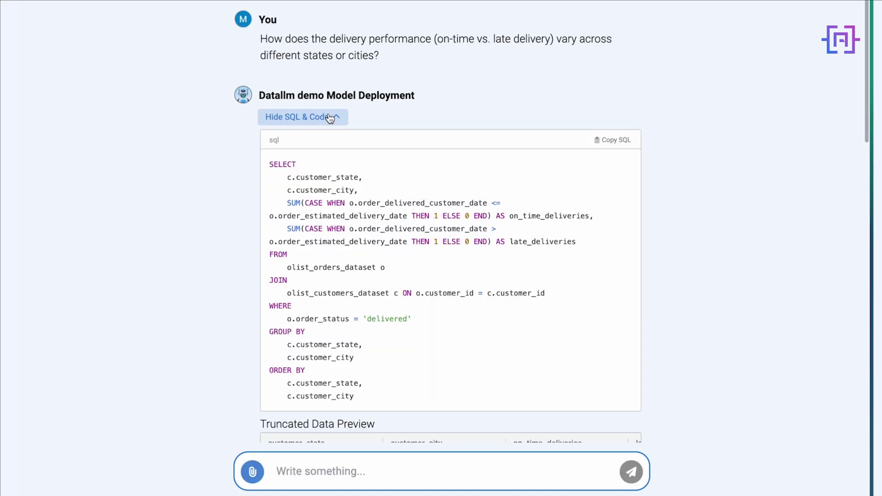
scroll(574, 113, down, 2)
scroll(649, 191, down, 3)
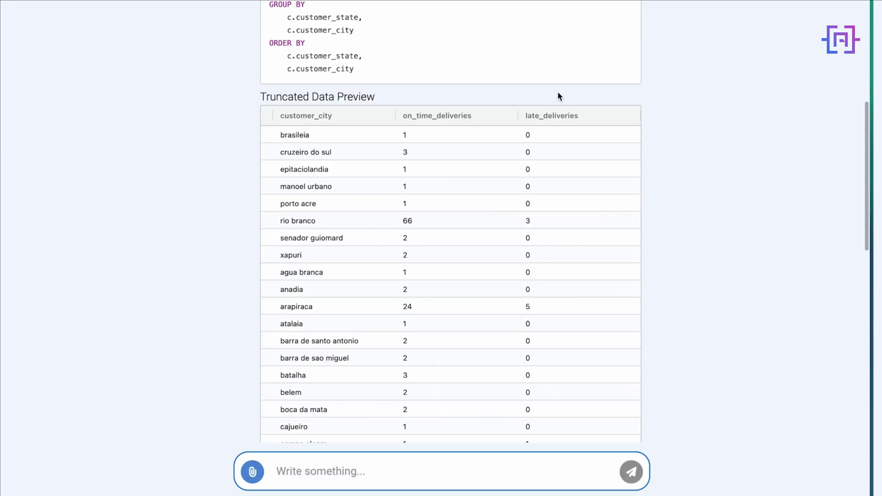
click(591, 121)
scroll(575, 194, down, 5)
scroll(463, 341, down, 5)
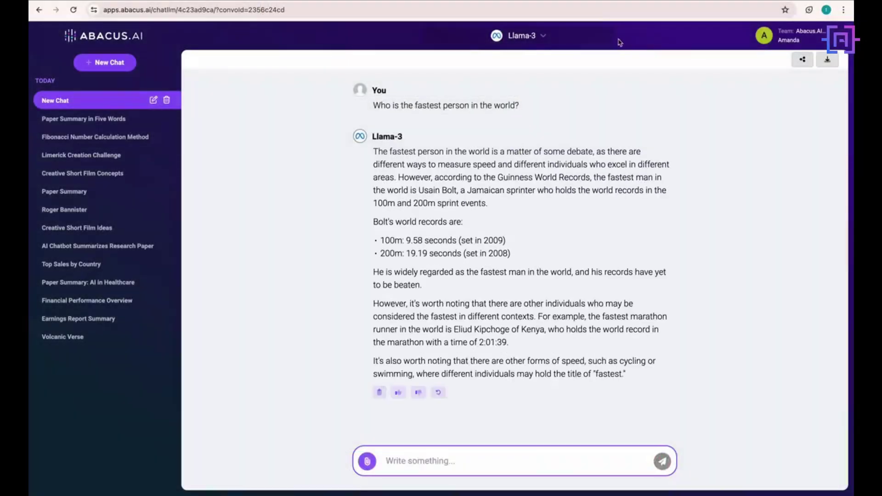
Switch the conversation to GPT-4 and get its answer on the world's fastest person.
click(532, 36)
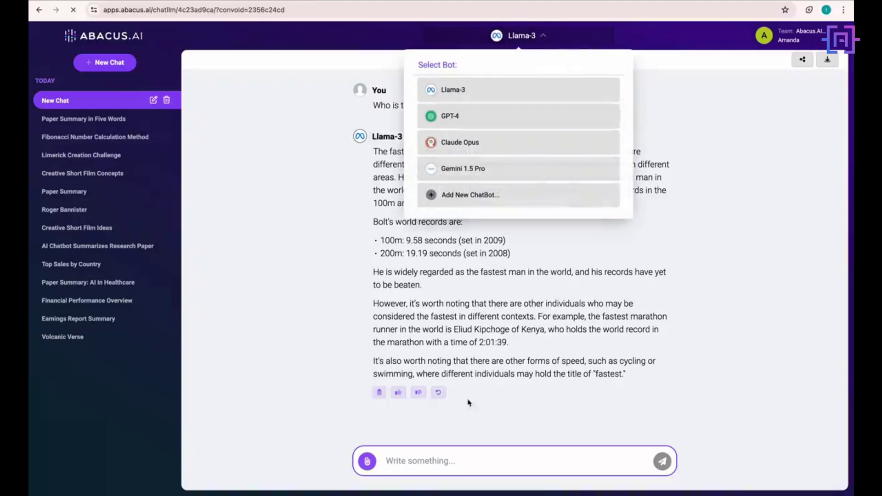
click(449, 116)
text(Who is the fastest person in the world?)
key(Return)
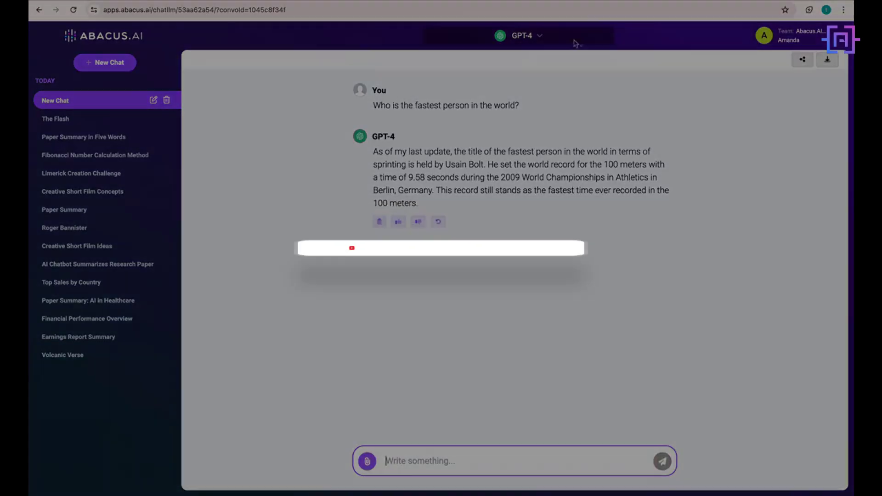
click(521, 35)
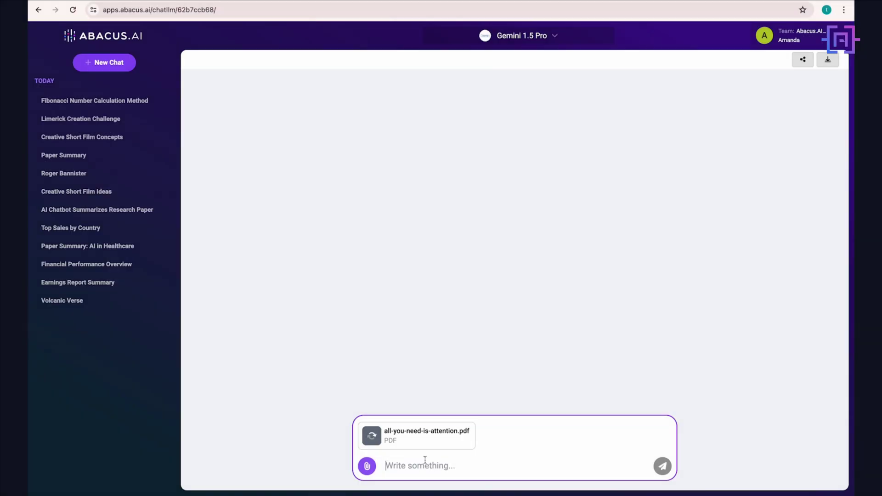
text(Summarize this paper)
Have Gemini 1.5 Pro summarize the attached Transformer paper and report its BLEU scores.
key(Return)
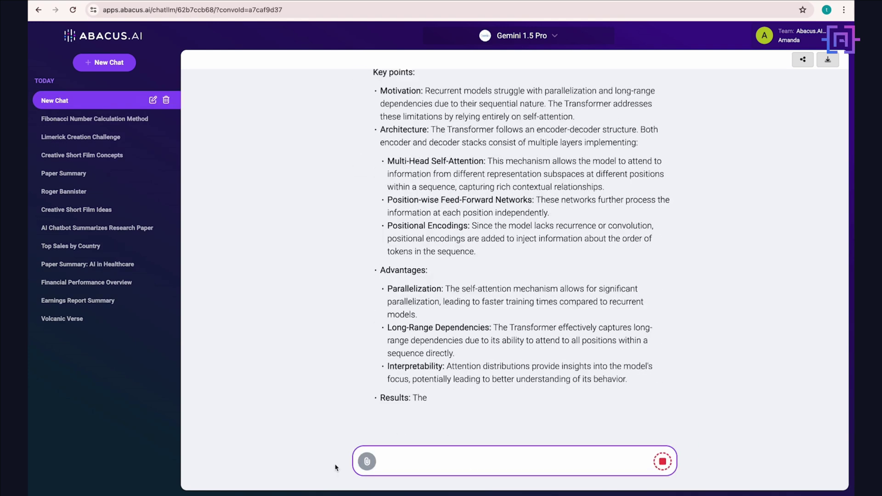
text(What scores did it achieve?)
key(Return)
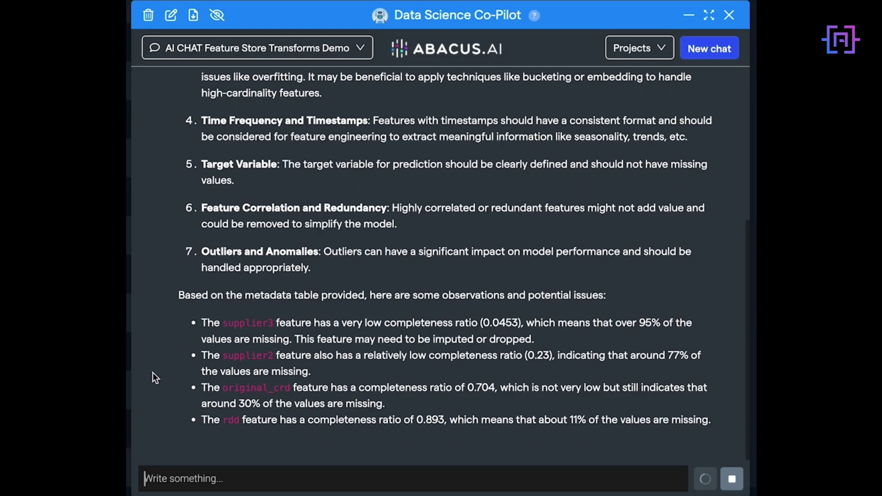
text(Thanks! That makes sense, before I tackle those problems I was wondering what the average departure delays were for each port of destination?)
Ask the Data Science Co-Pilot about data issues and average departure delays per destination port.
key(Return)
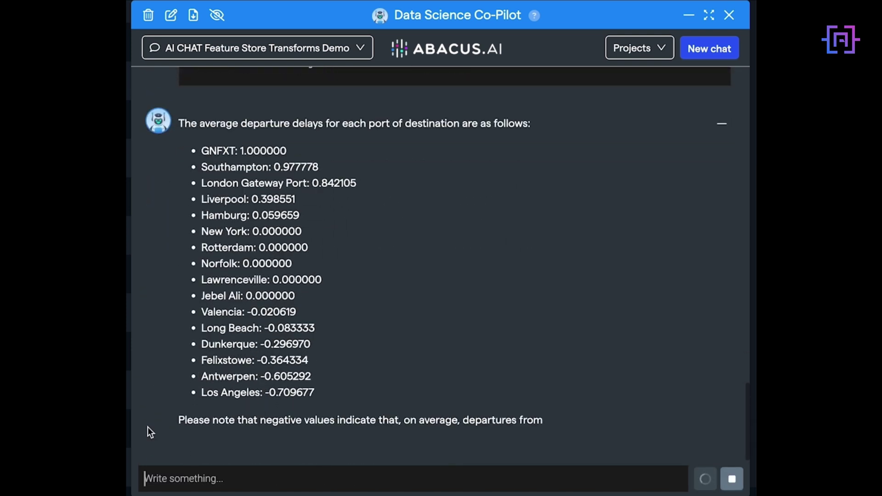
text(Can you p)
text(me?)
key(Return)
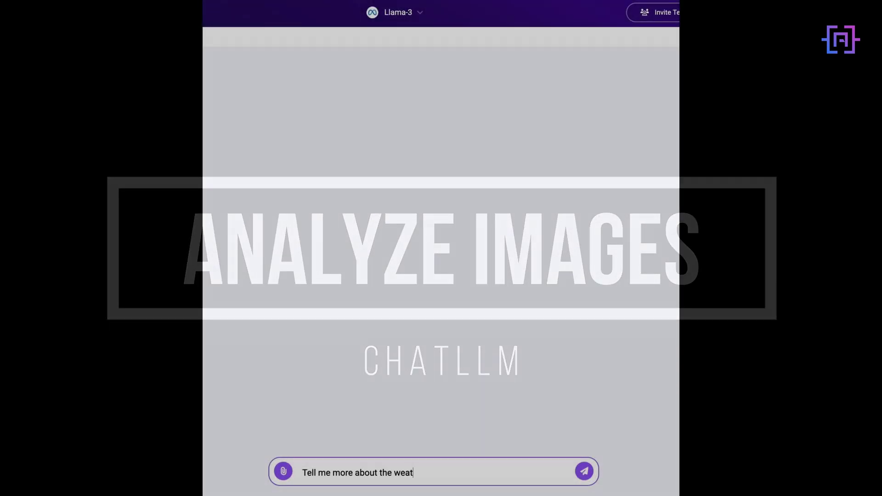
text(her in San Francisco this week?)
Ask about San Francisco weather, the hush money verdict and Nvidia's latest releases.
key(Return)
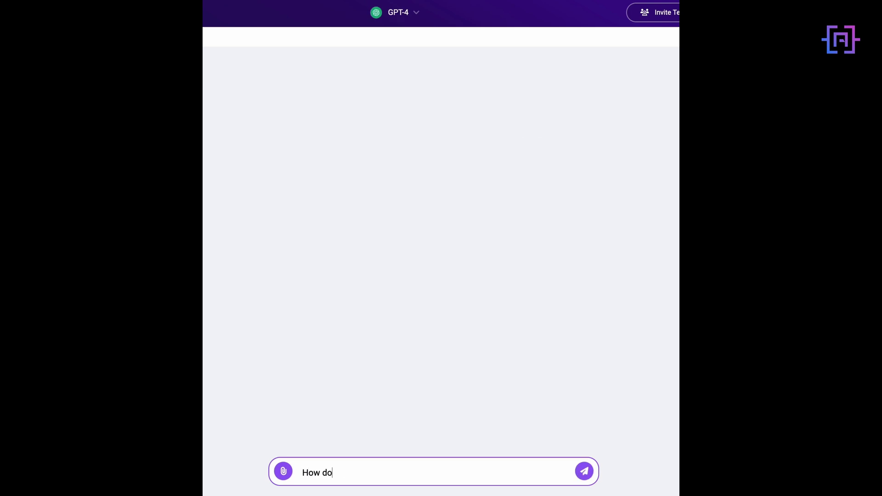
text(Americans feel about the hush money verdict?)
key(Return)
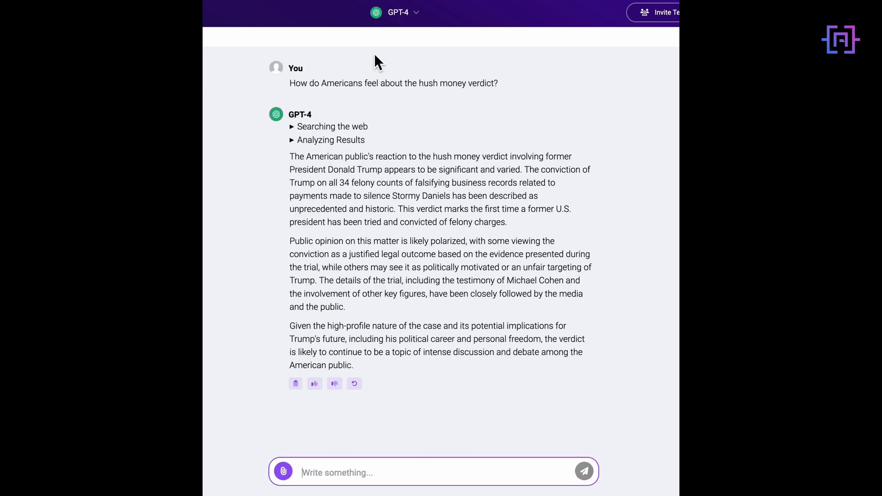
text(about Nv)
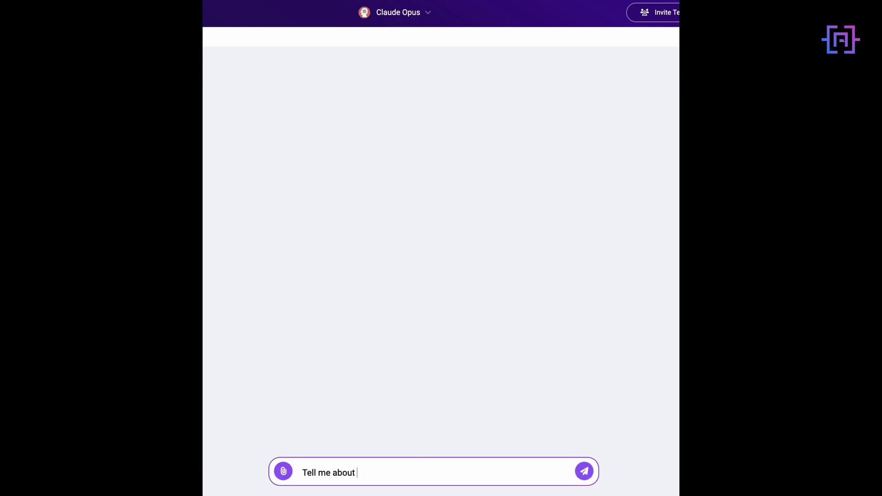
text(idia's latest releases and announcements?)
key(Return)
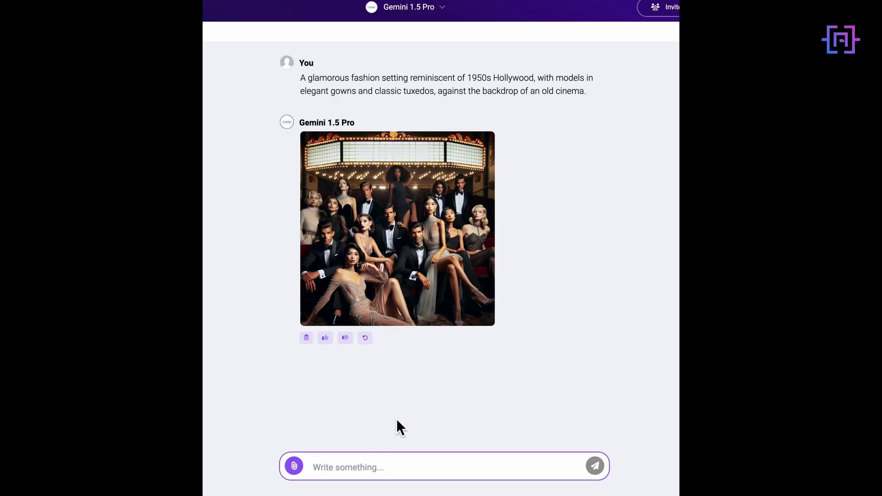
Generate the dew-drops leaf image and the four-panel spy comic, viewing each full size.
click(400, 271)
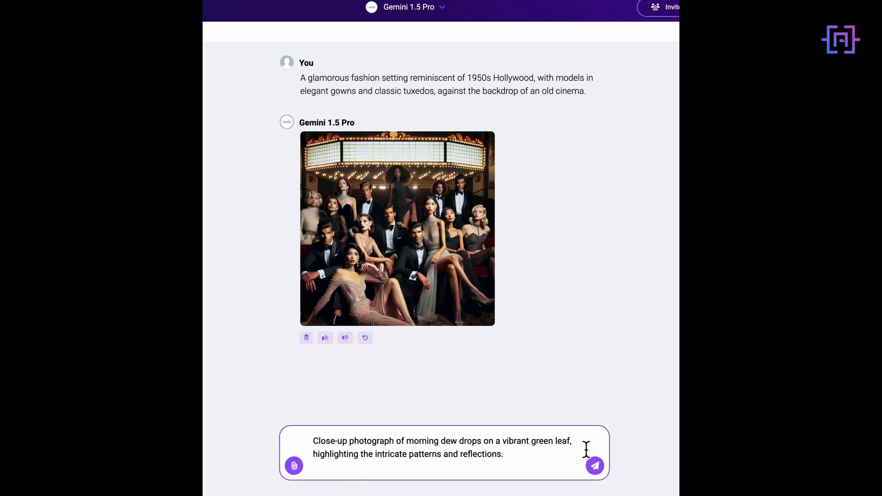
click(594, 465)
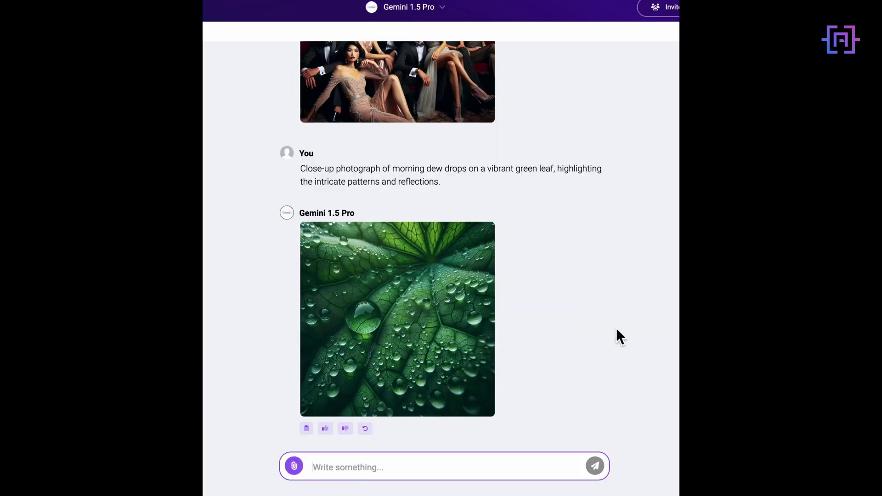
click(417, 321)
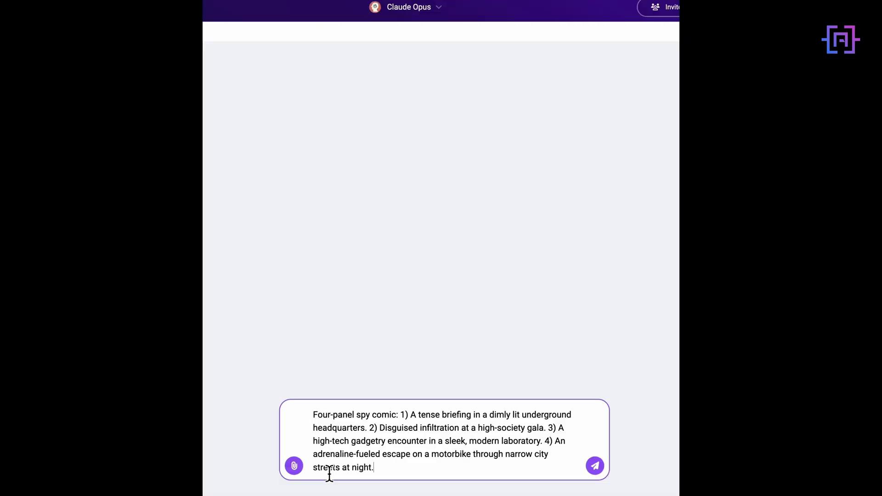
key(Return)
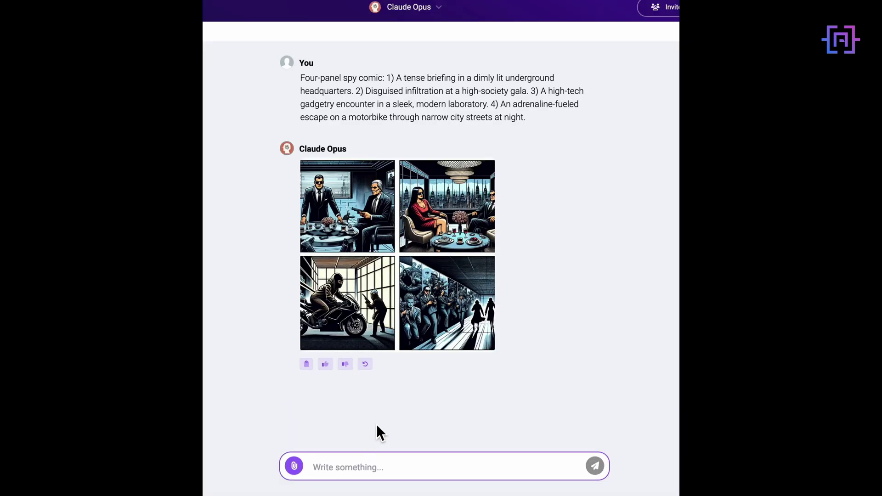
click(376, 246)
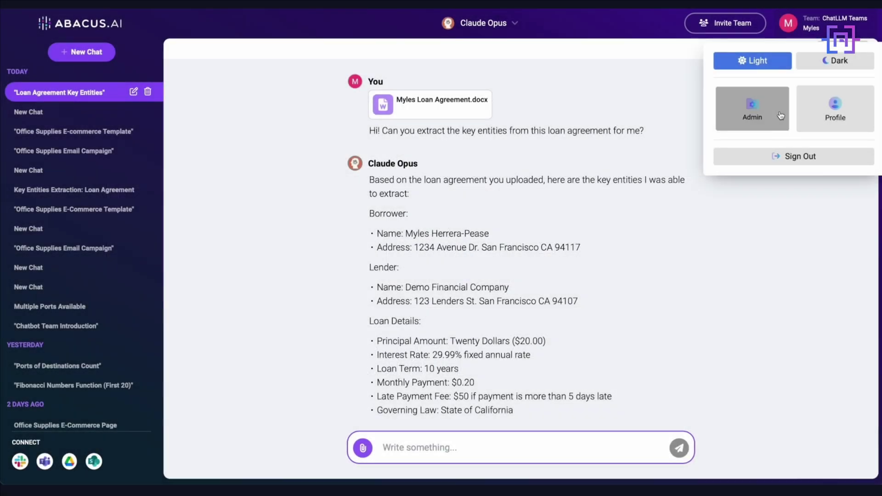
Review the team's bots, the GPT-4o bot settings, and the user list with Invite Users.
click(780, 116)
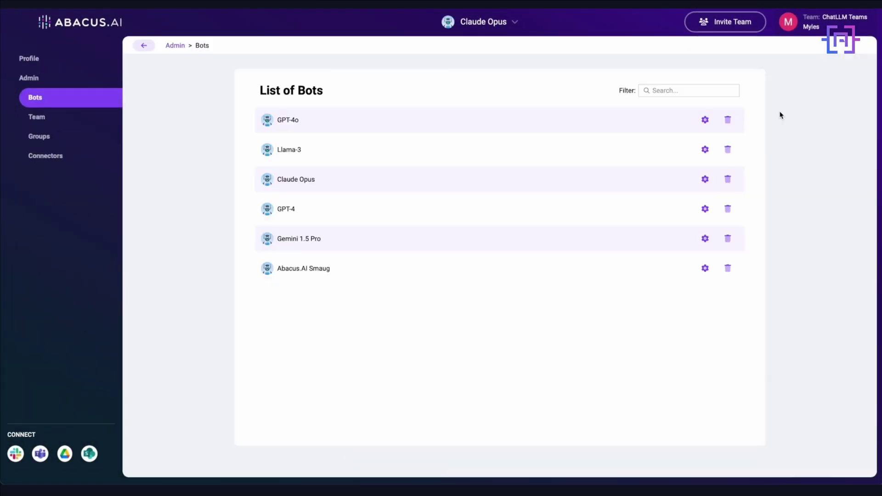
click(703, 128)
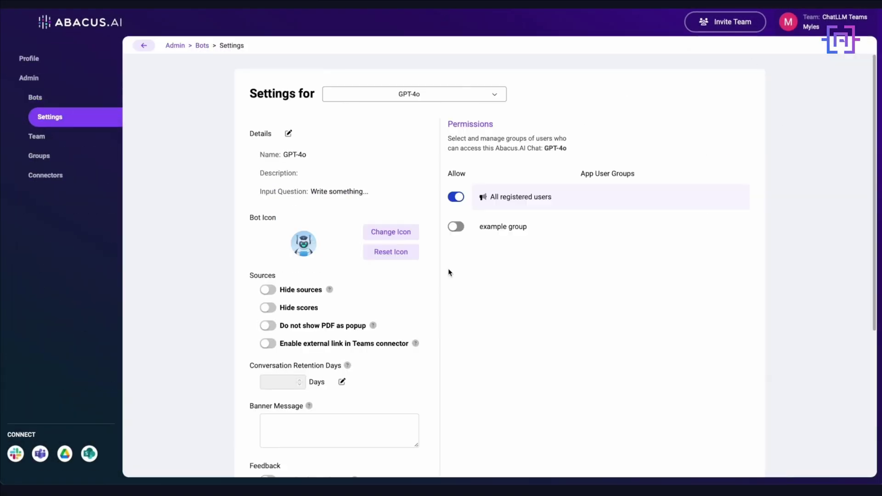
scroll(447, 330, down, 1)
scroll(446, 340, down, 3)
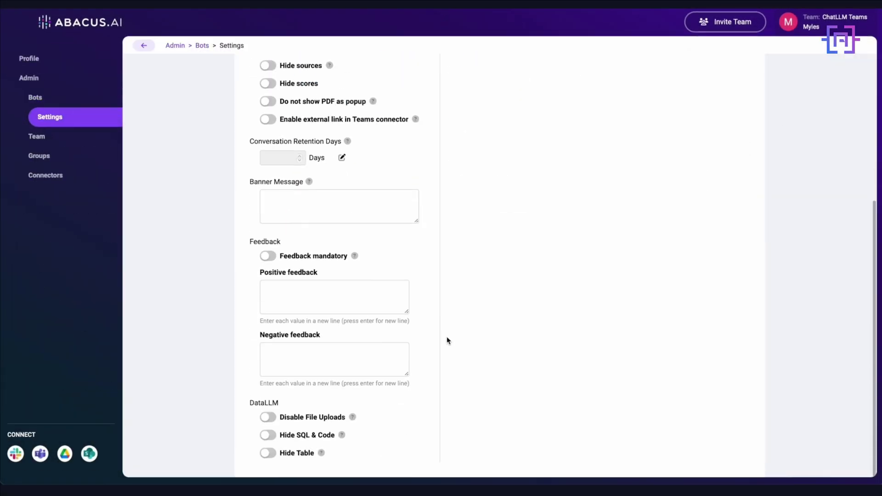
click(48, 138)
click(663, 109)
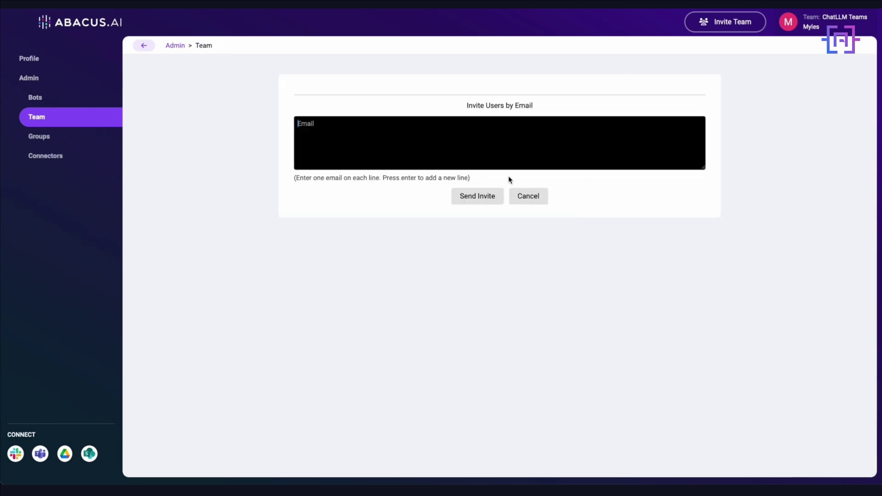
Review user groups and Create Group, then start adding a new chatbot from the bot list.
click(62, 138)
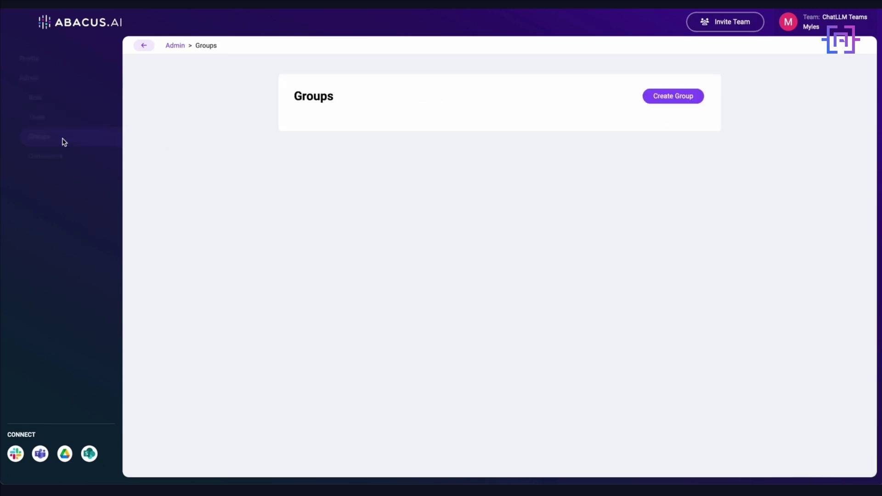
click(695, 101)
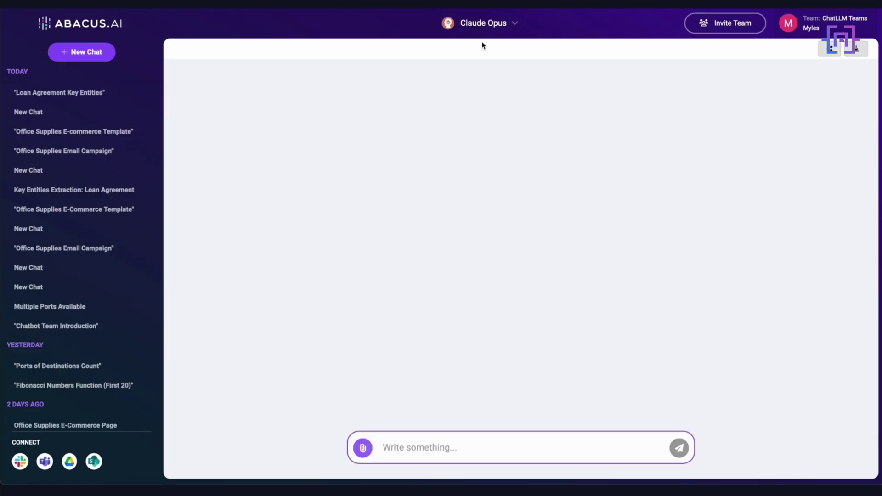
click(482, 23)
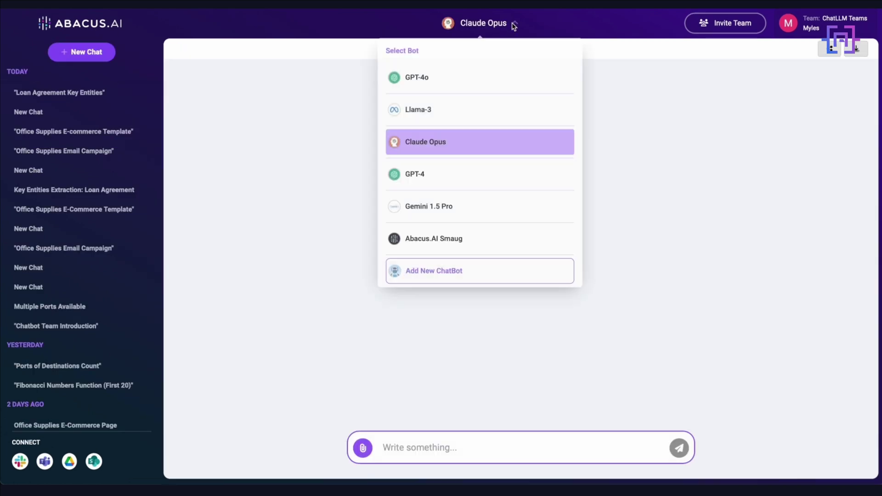
click(495, 274)
Choose Custom Chatbot, ask the Confluence chatbot how a feature group differs from a dataset, and show its sources.
click(847, 62)
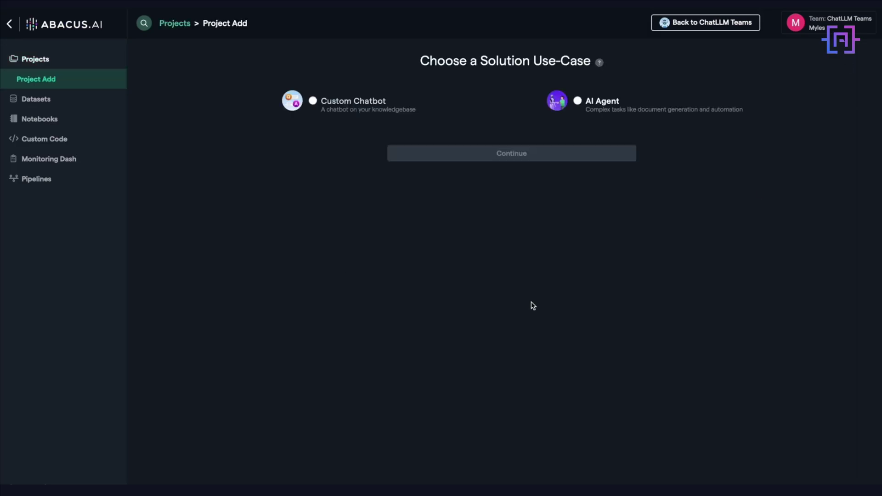
click(313, 101)
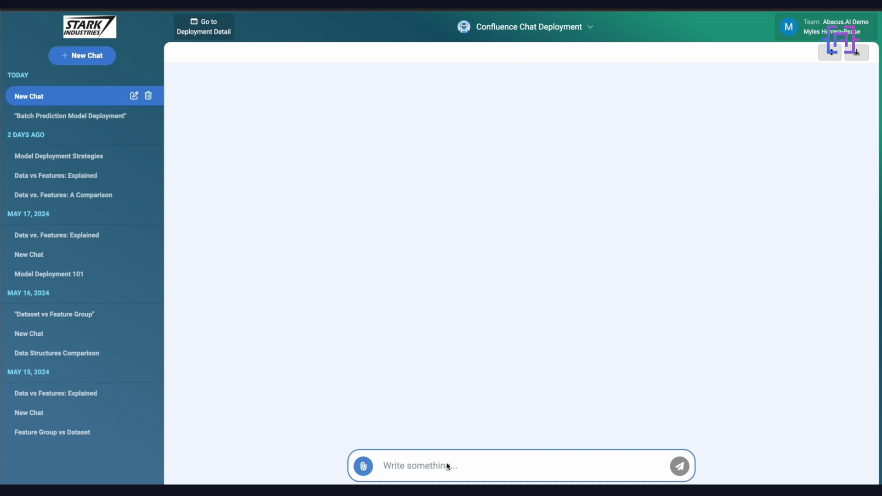
text(H)
text(at is the differentce between a feature group and a dataset?)
key(Return)
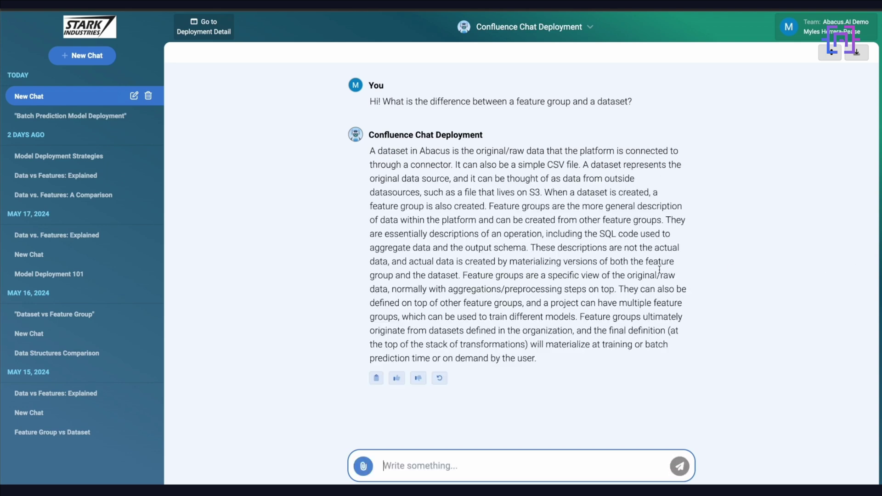
click(455, 378)
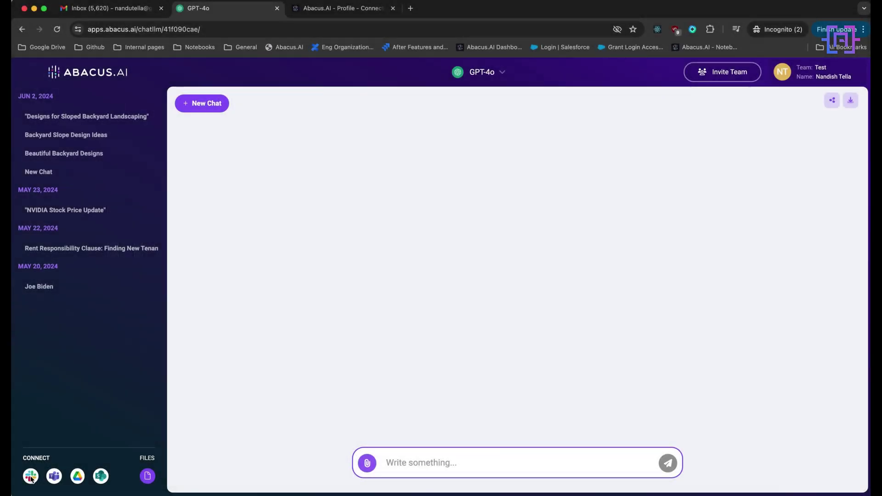
Add a Slack connector from Connected Services, authorize workspace access, and follow the link into Slack.
click(31, 476)
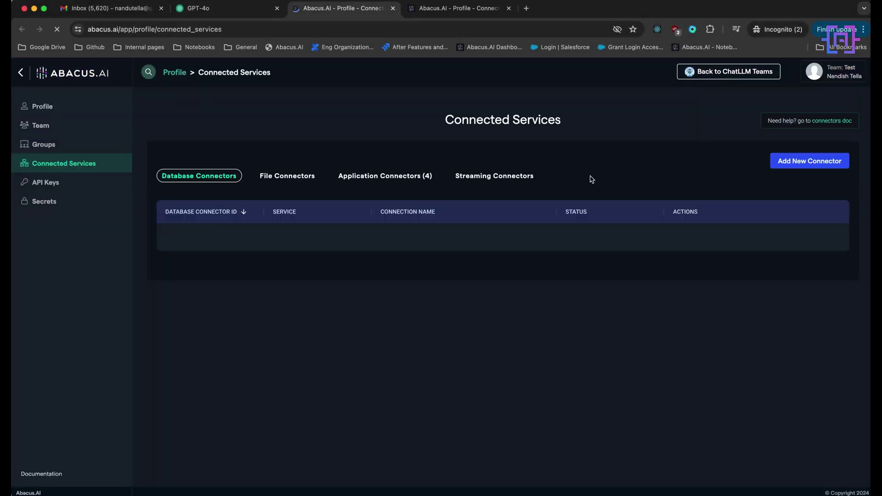
click(785, 164)
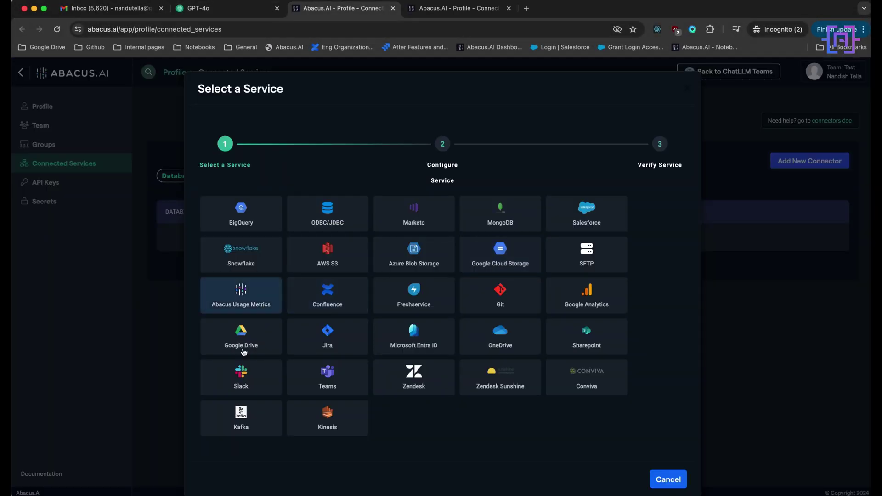
click(236, 383)
click(447, 211)
scroll(452, 290, down, 5)
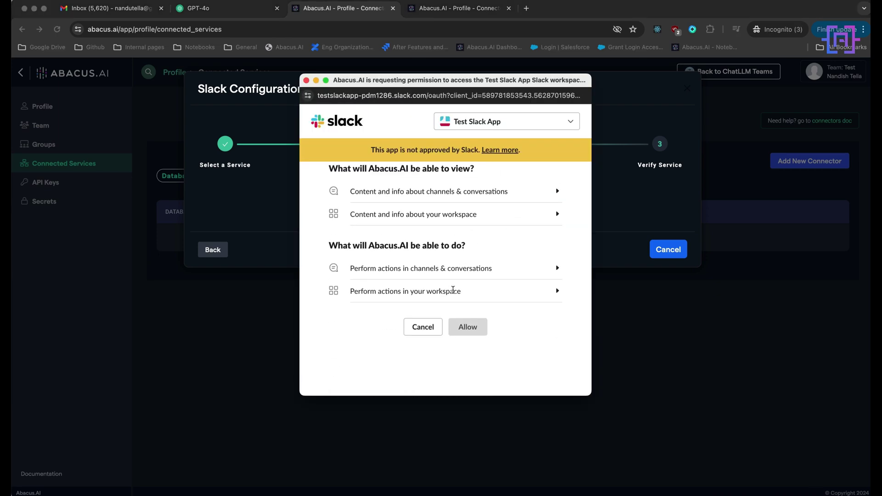
click(471, 334)
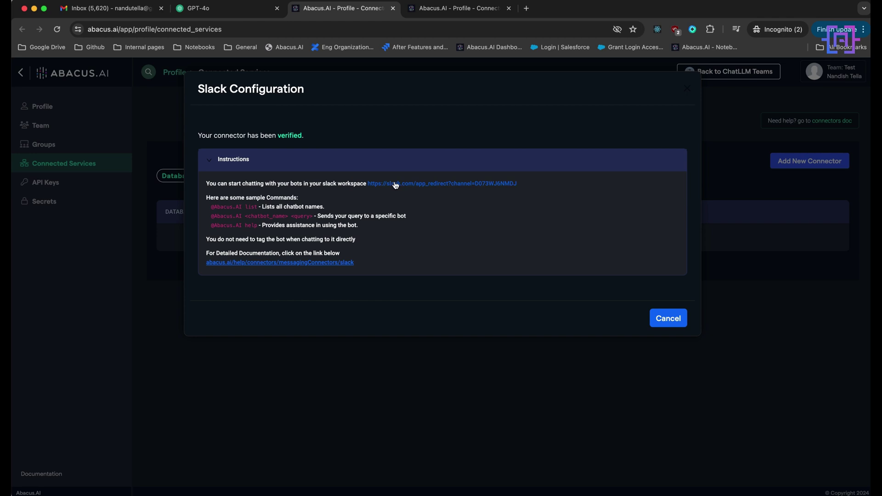
click(399, 184)
mouse_move(482, 165)
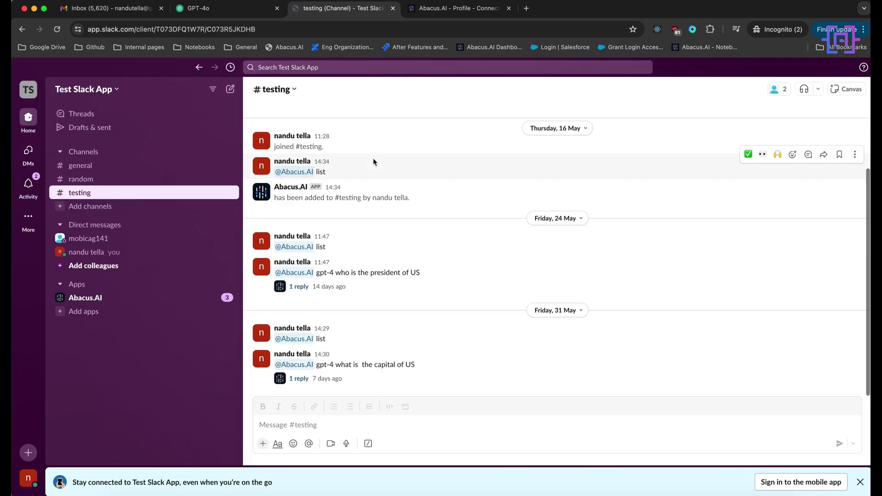
text(help)
Send 'help', 'list' and 'gpt-4o who is the president of the USA ?' to the bot and view its reply thread.
key(Return)
text(list)
key(Return)
text(gpt-4o who is the president of the USA ?)
key(Return)
click(374, 382)
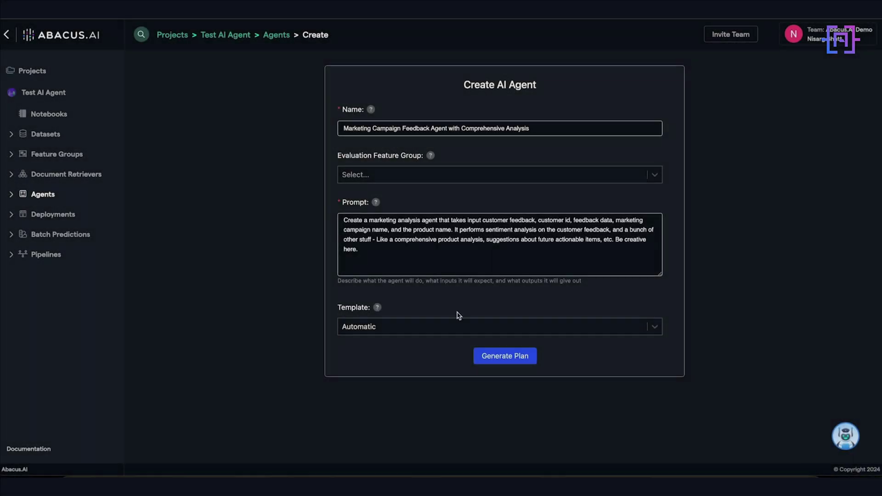
Generate the agent plan with the Automatic template and reorder Step 1 down then back.
click(457, 326)
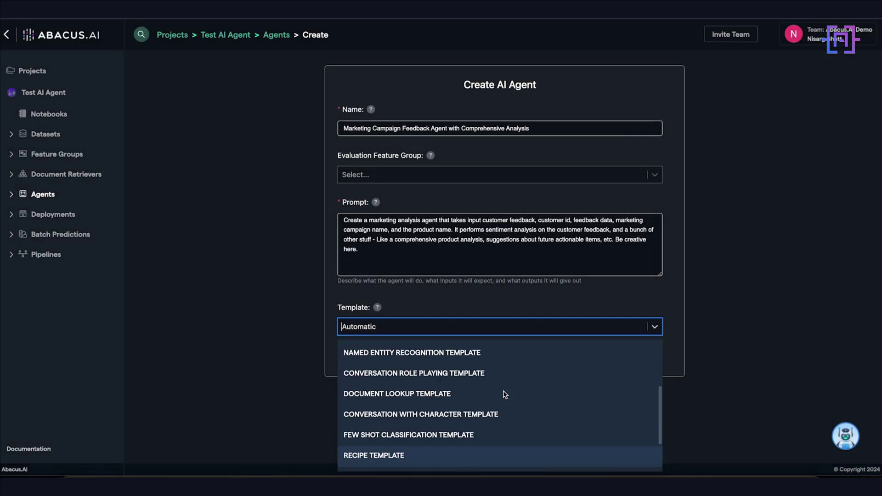
scroll(502, 393, up, 2)
click(492, 350)
scroll(482, 207, up, 1)
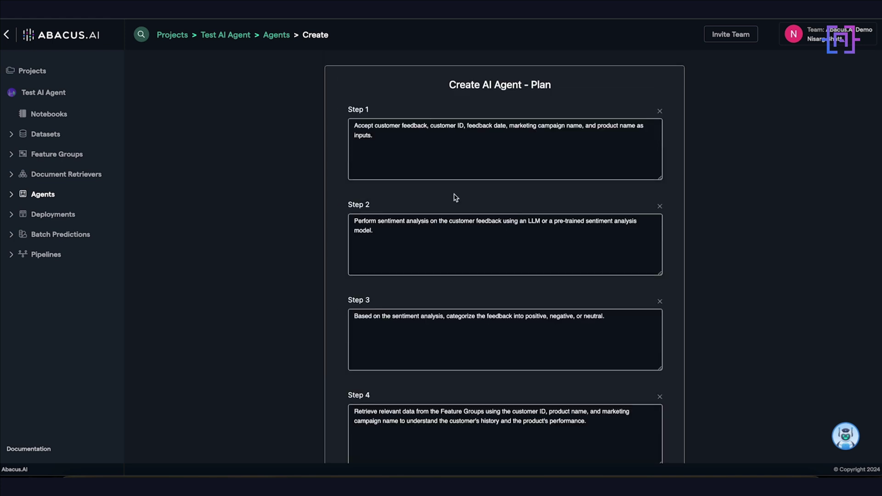
scroll(445, 209, down, 10)
scroll(427, 197, up, 10)
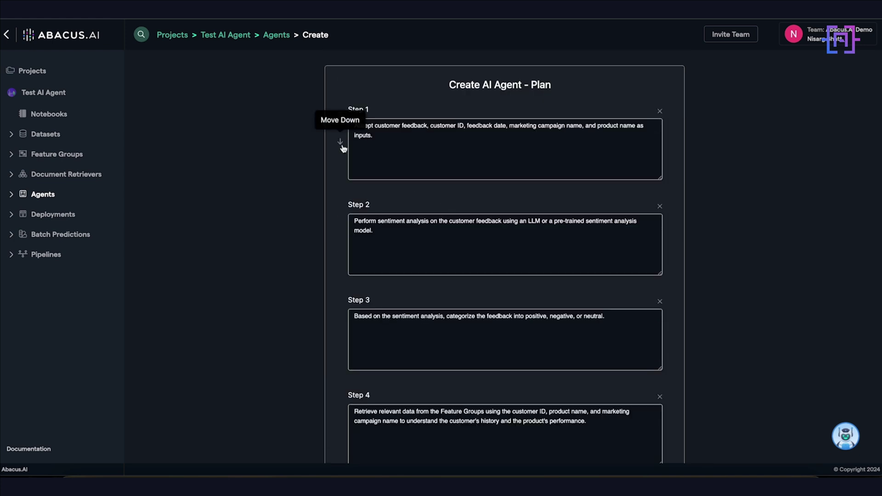
click(341, 145)
click(339, 230)
scroll(462, 413, down, 10)
Generate the agent code from the plan and proceed with the template.
click(534, 428)
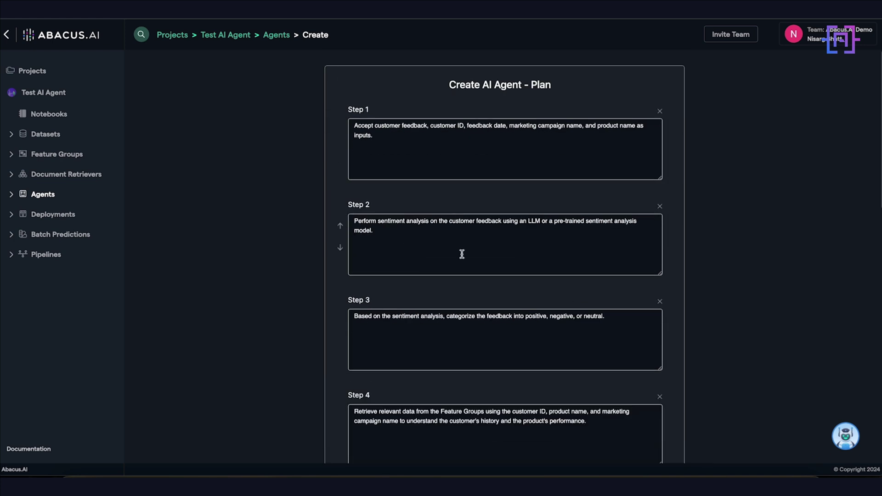
click(572, 278)
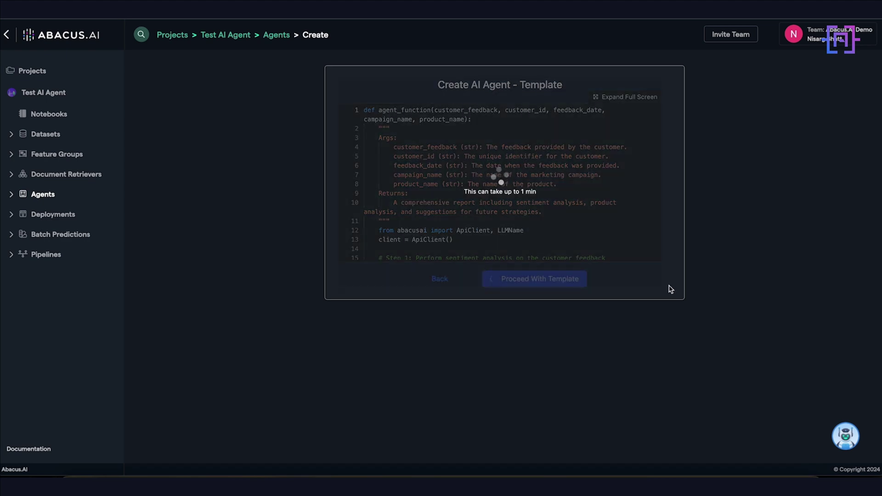
scroll(244, 292, down, 2)
scroll(244, 292, down, 10)
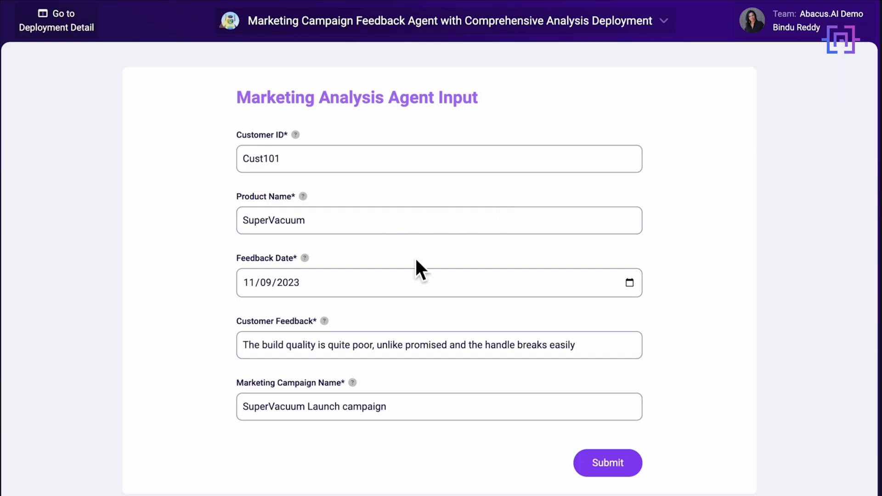
scroll(417, 263, down, 3)
scroll(417, 262, down, 4)
scroll(417, 259, down, 6)
scroll(418, 262, up, 3)
scroll(417, 261, up, 10)
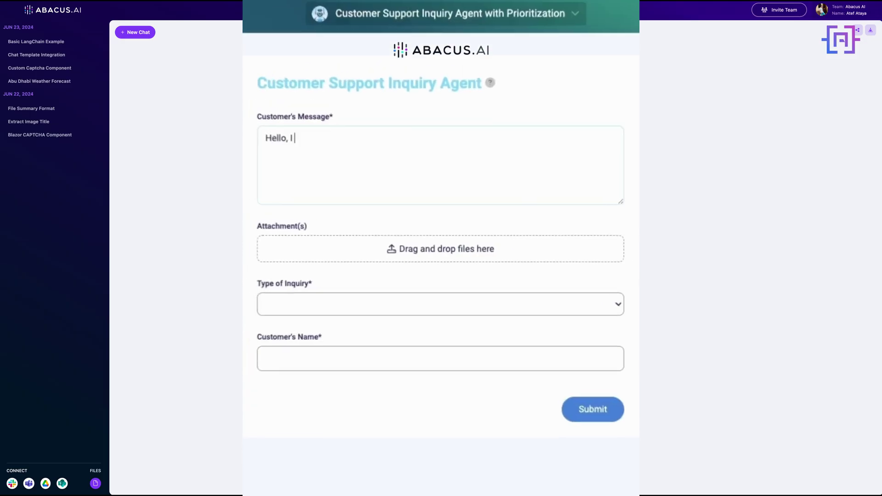
text(had an issue with seeing my data. The screen is completely black. I also have an error that my windows license is expired.)
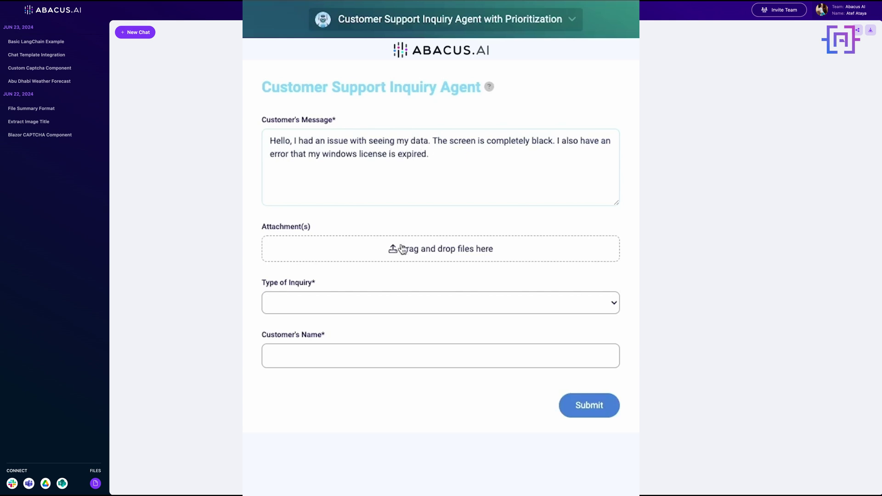
Attach License expire.jpeg to the support inquiry.
click(407, 249)
click(375, 161)
click(561, 373)
Set the inquiry type to Technical Support, enter the customer's name and submit.
click(359, 356)
click(347, 372)
click(323, 403)
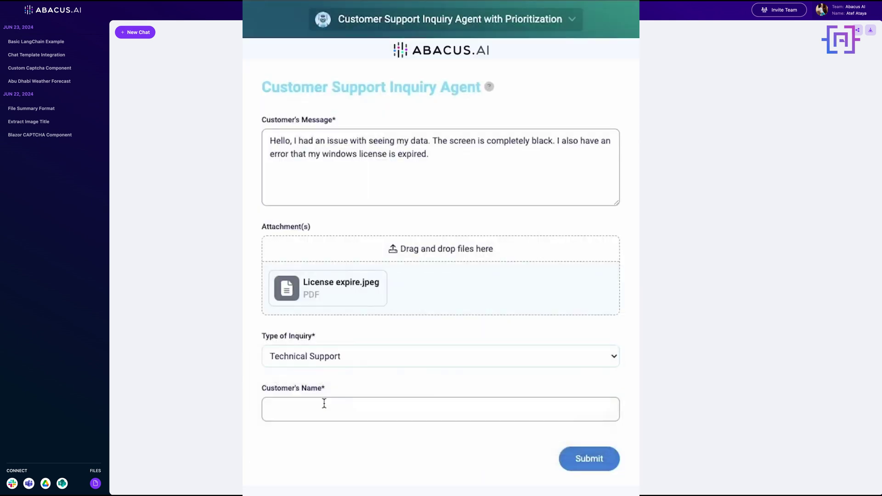
text(Robert Lance)
click(602, 460)
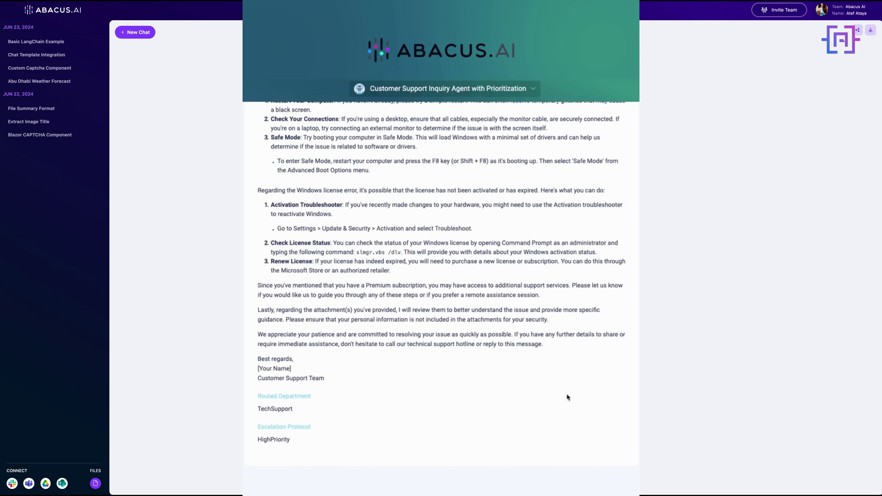